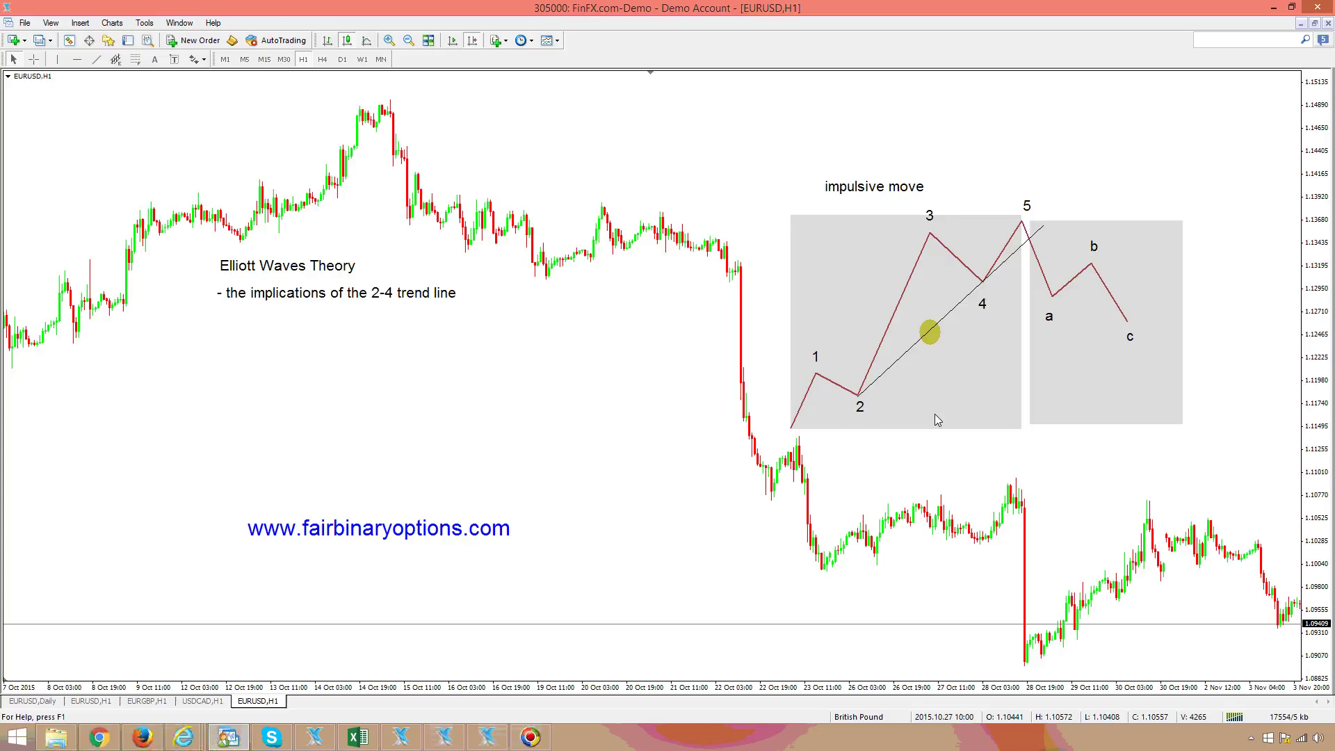
# Place a red down-arrow right of the wave-5 peak, then turn on the crosshair to read bar data.
pyautogui.click(197, 59)
pyautogui.click(247, 127)
pyautogui.click(1035, 230)
pyautogui.middleClick(1001, 241)
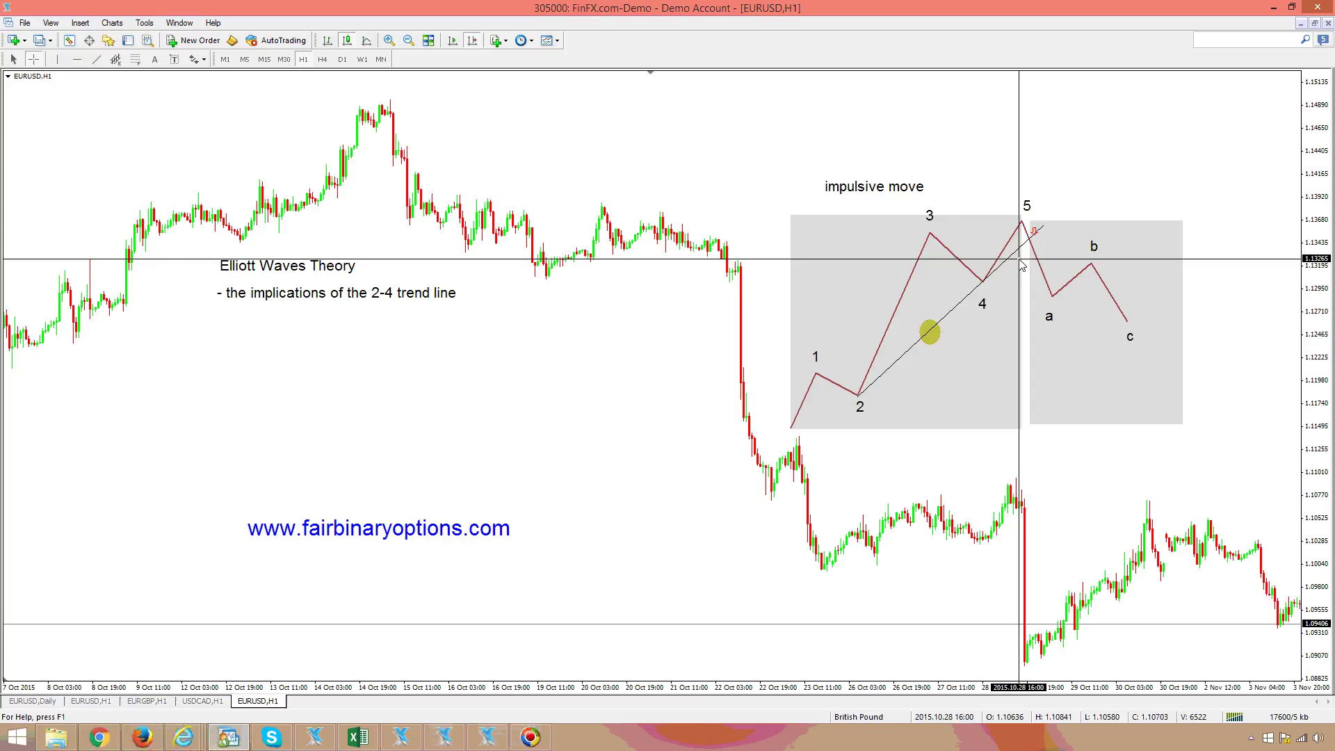
# Draw a small grey rectangle at the mid-October peak.
pyautogui.click(1007, 447)
pyautogui.scroll(-3, 1058, 462)
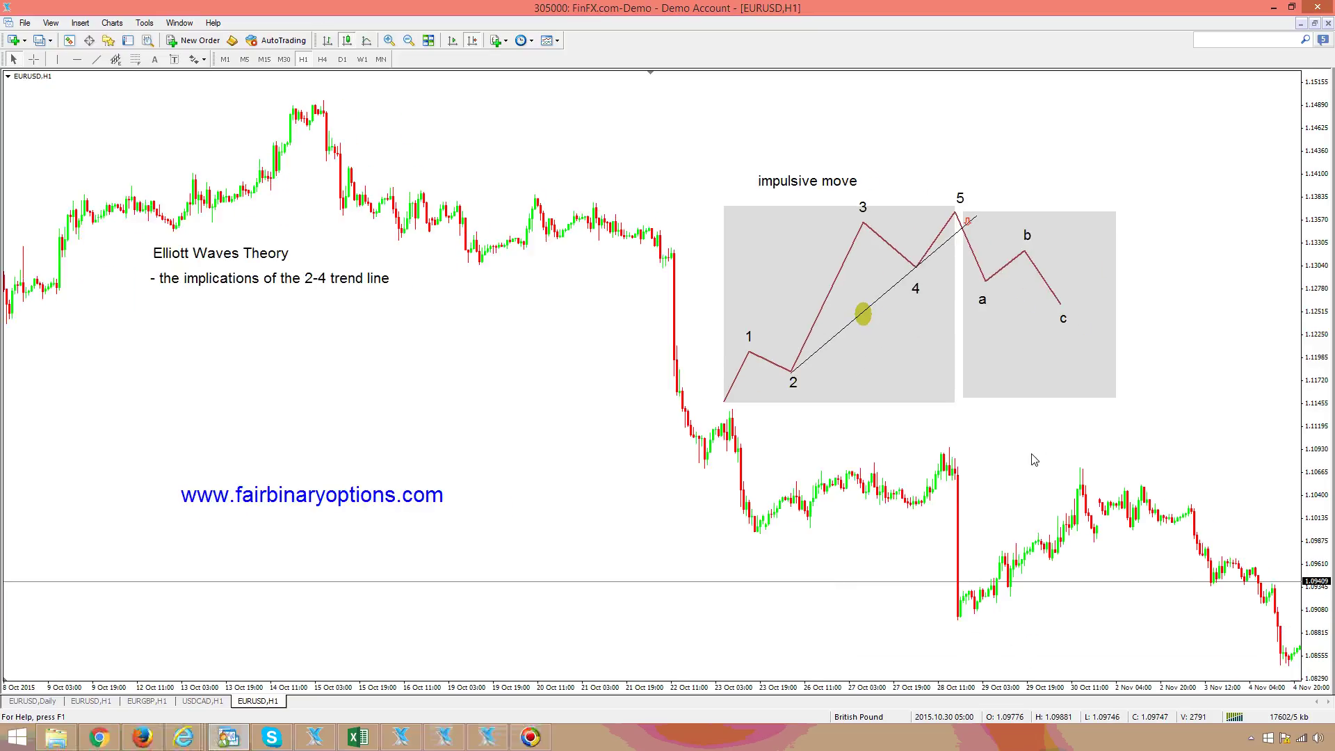
pyautogui.scroll(2, 1029, 457)
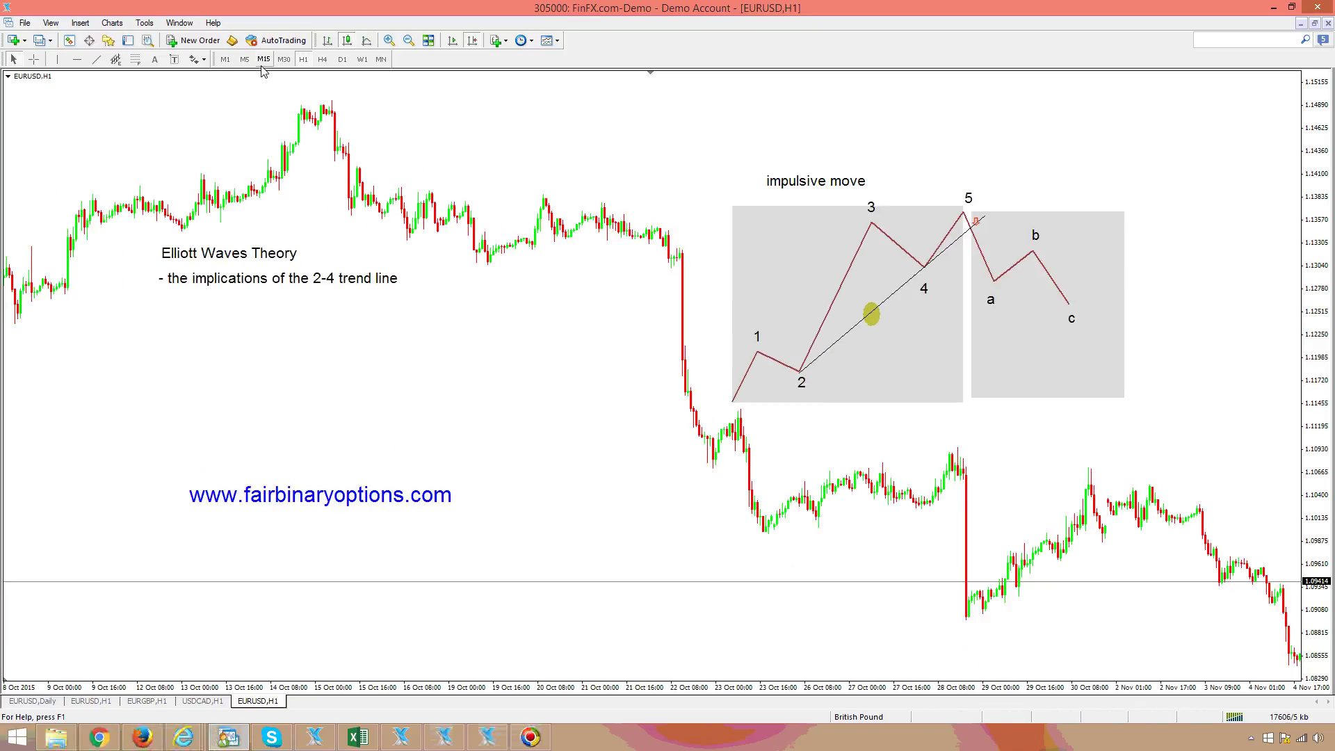
pyautogui.click(80, 23)
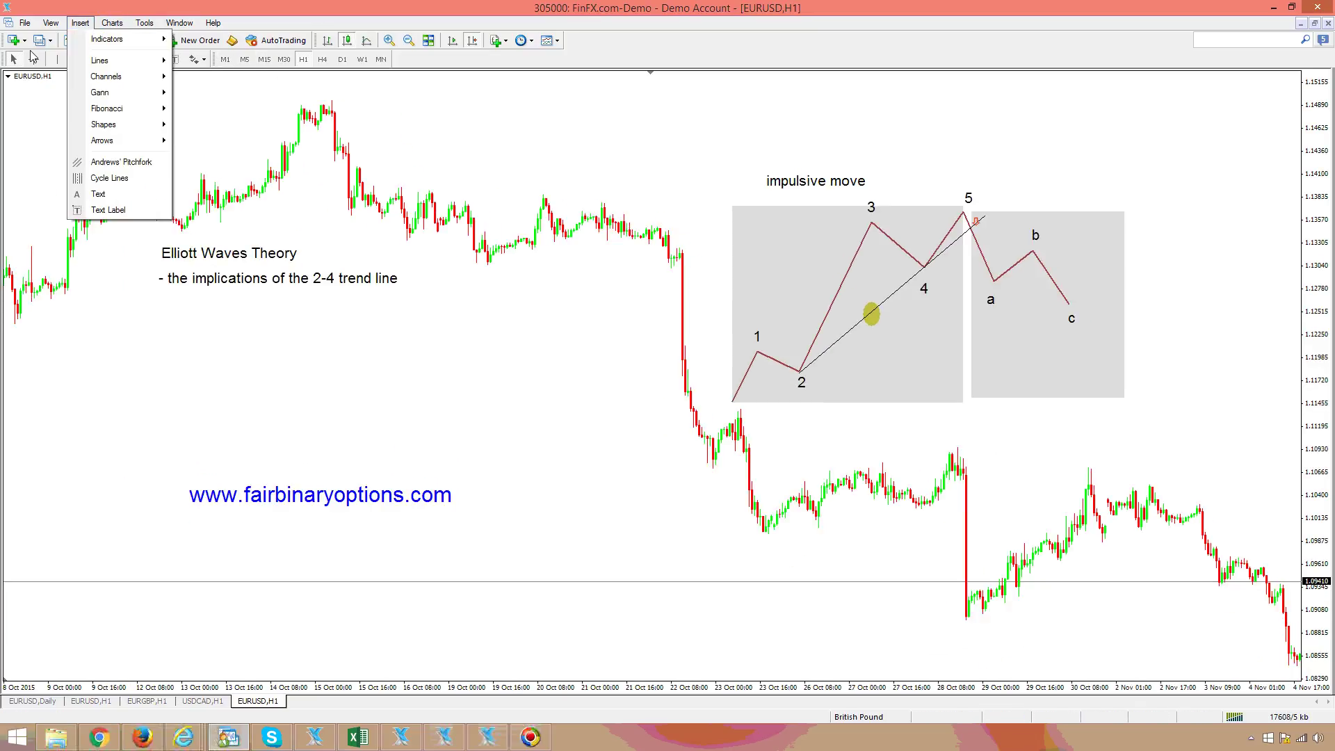
pyautogui.moveTo(104, 123)
pyautogui.click(203, 124)
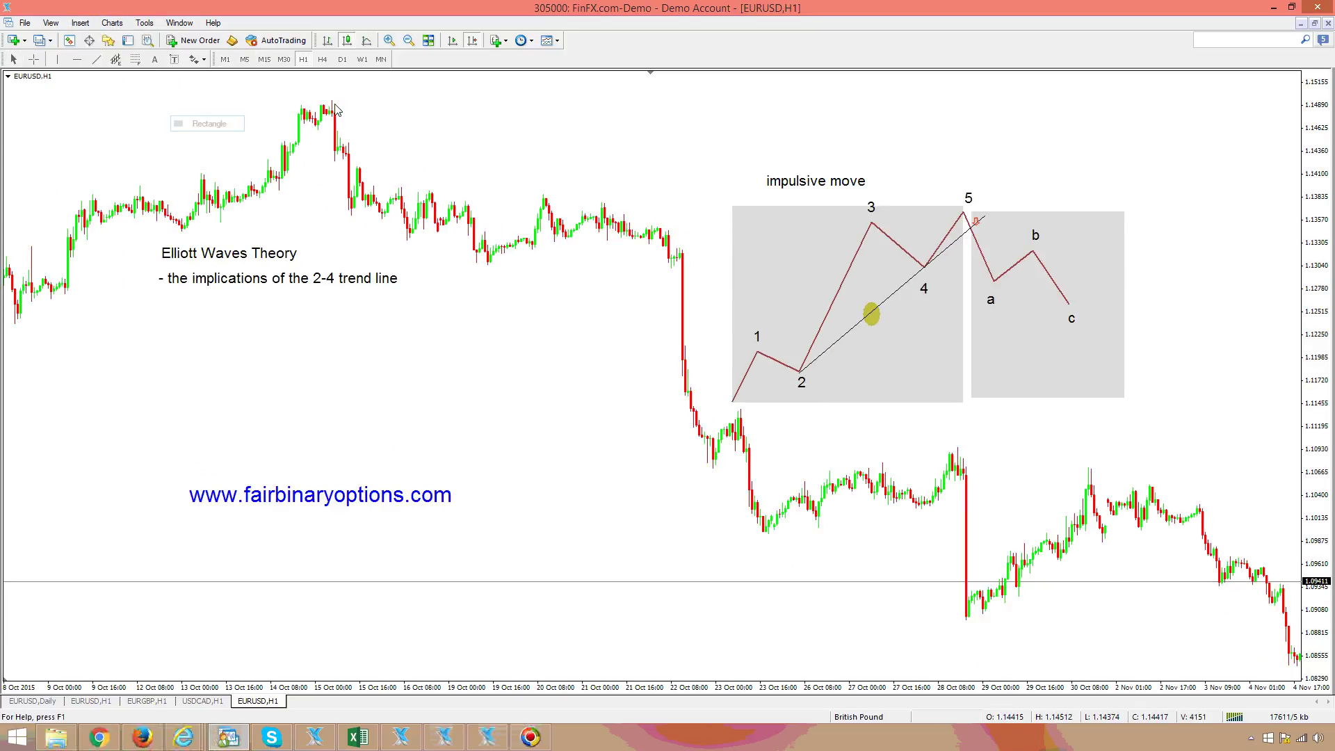
pyautogui.moveTo(360, 116); pyautogui.dragTo(360, 115)
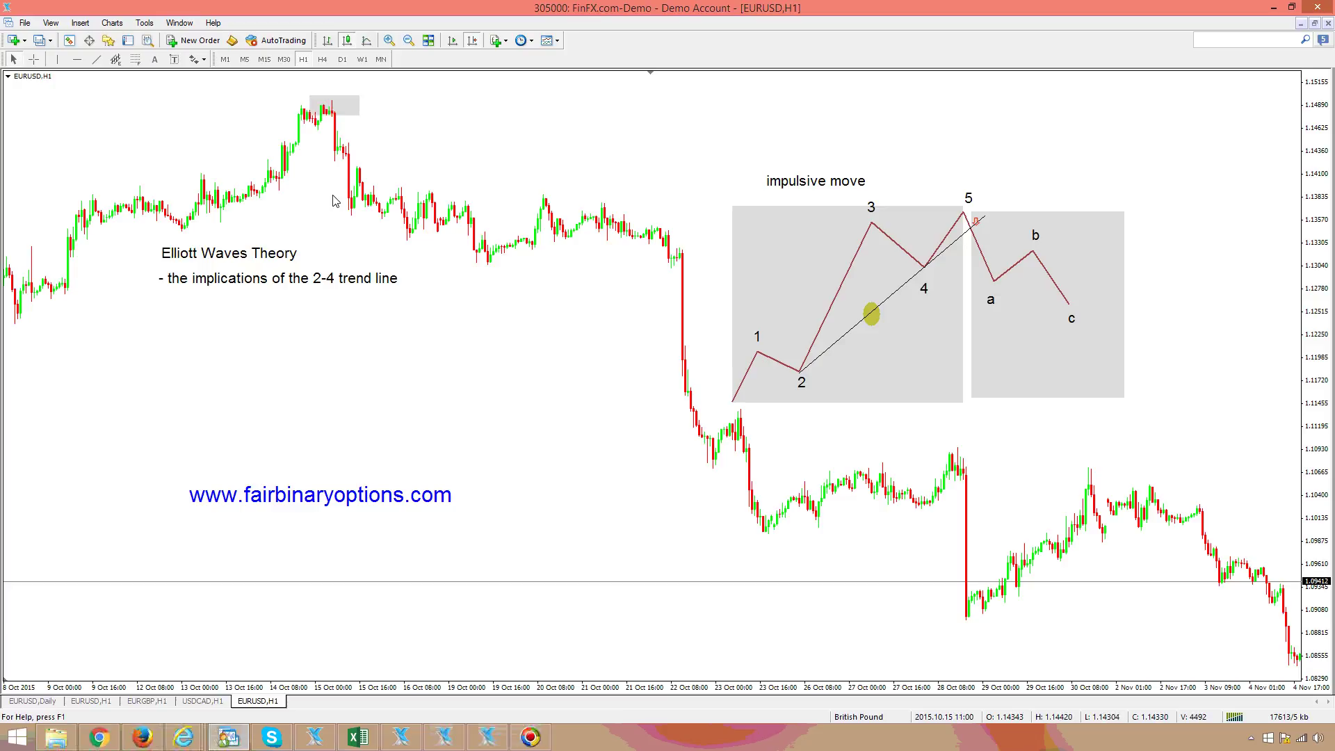
# Copy wave labels 1–5 to the 19 Oct low, 22 Oct top, 23 Oct low, 28 Oct peak and post-drop low.
pyautogui.click(766, 318)
pyautogui.moveTo(489, 277); pyautogui.dragTo(489, 277)
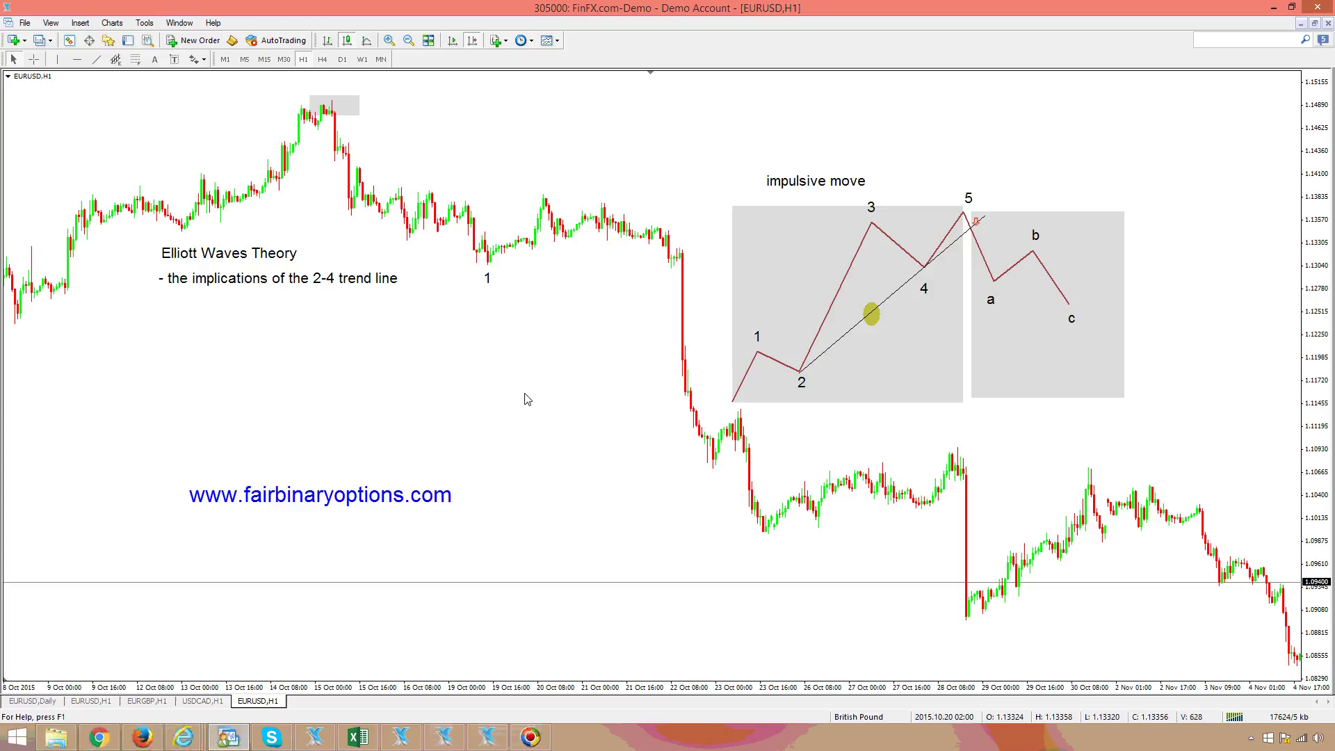
pyautogui.moveTo(801, 382); pyautogui.dragTo(680, 234)
pyautogui.click(878, 202)
pyautogui.moveTo(878, 202); pyautogui.dragTo(765, 548)
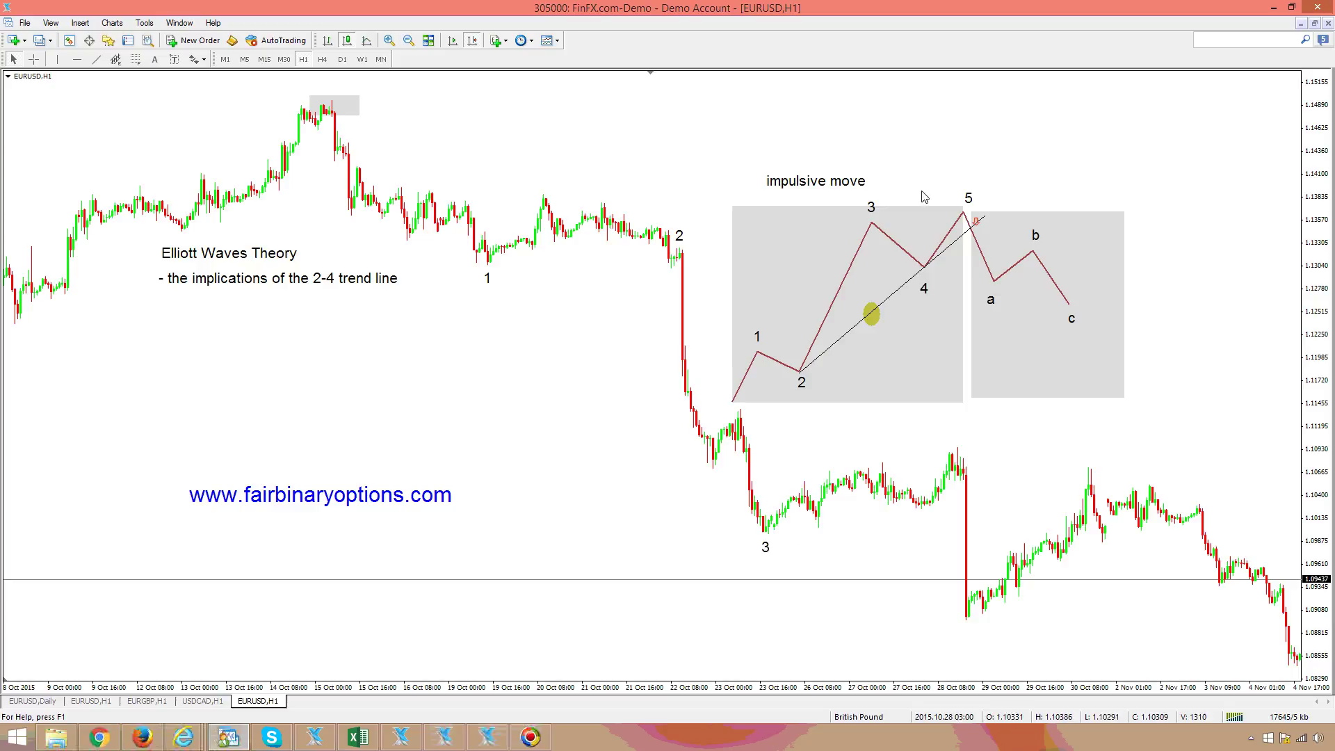
pyautogui.click(926, 288)
pyautogui.moveTo(926, 287); pyautogui.dragTo(962, 445)
pyautogui.moveTo(969, 200); pyautogui.dragTo(967, 636)
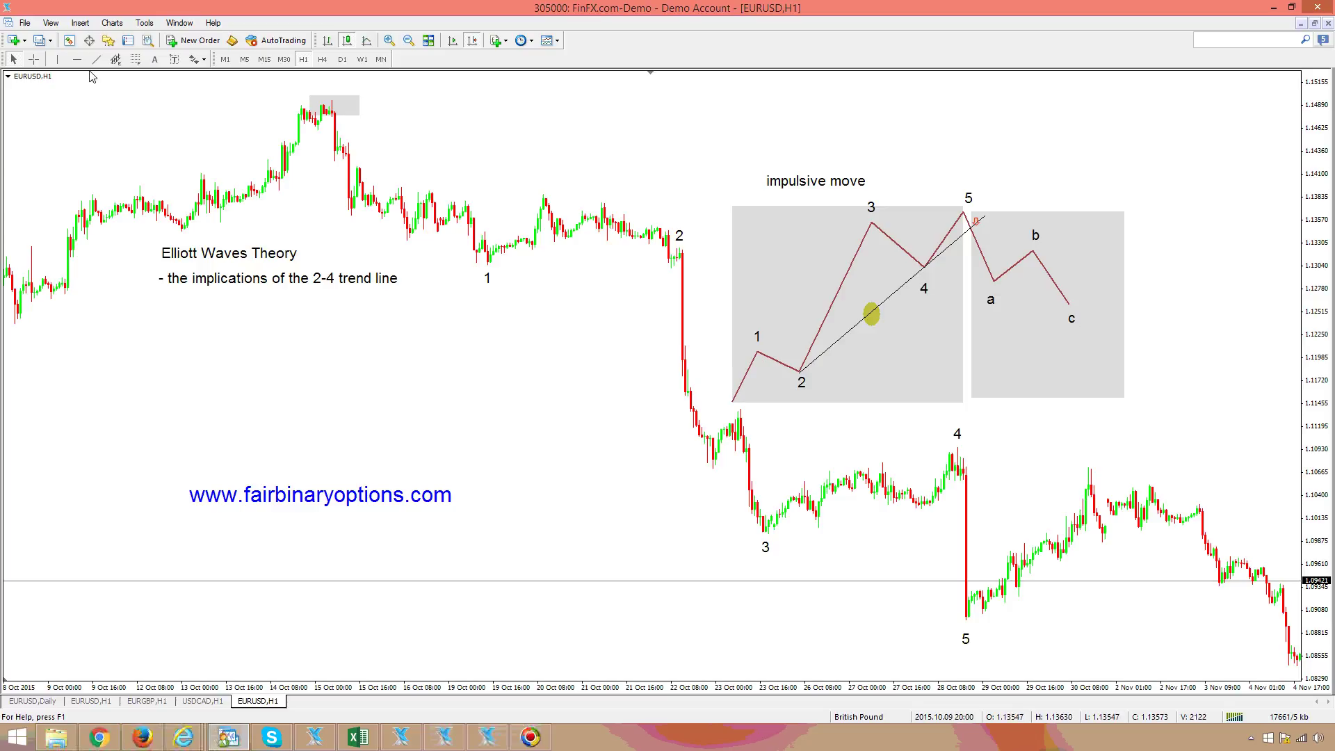
# Place a red up-arrow under the wave-5 low and check prices with the crosshair.
pyautogui.click(200, 60)
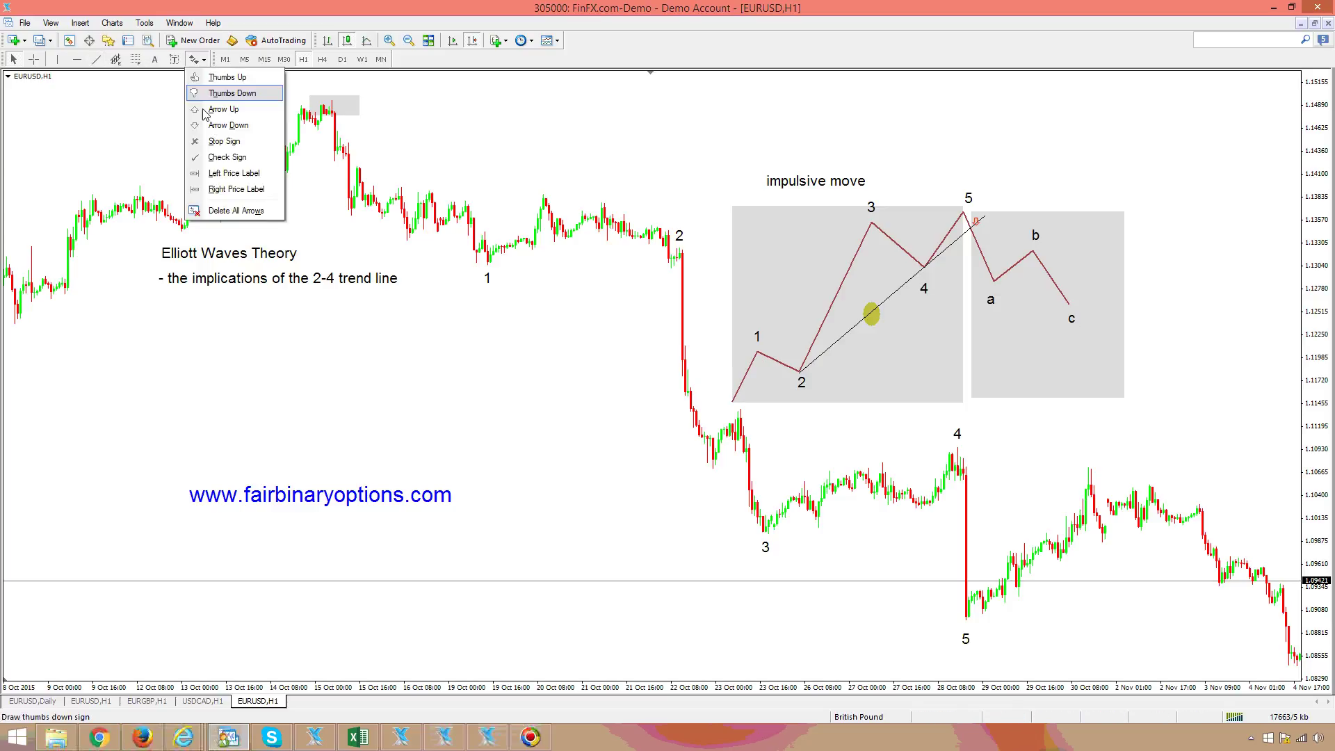
pyautogui.click(245, 116)
pyautogui.click(985, 624)
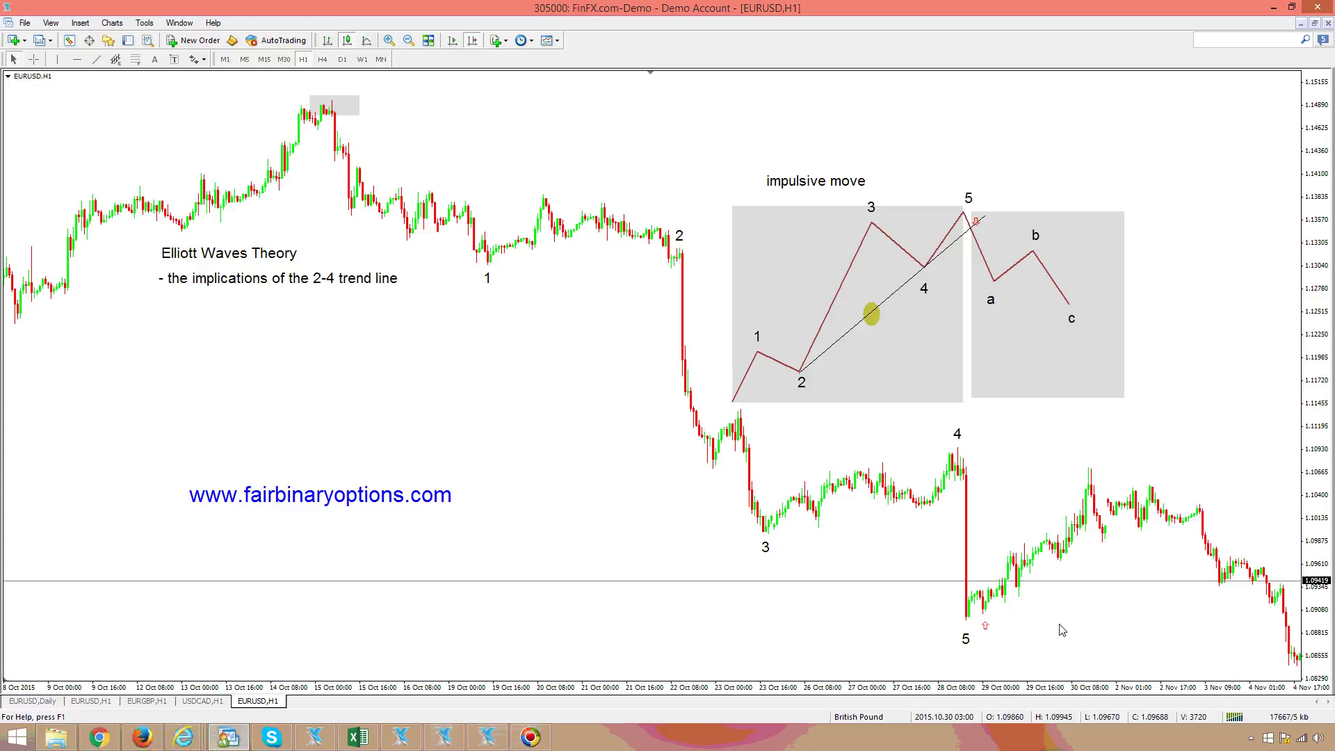
pyautogui.middleClick(966, 570)
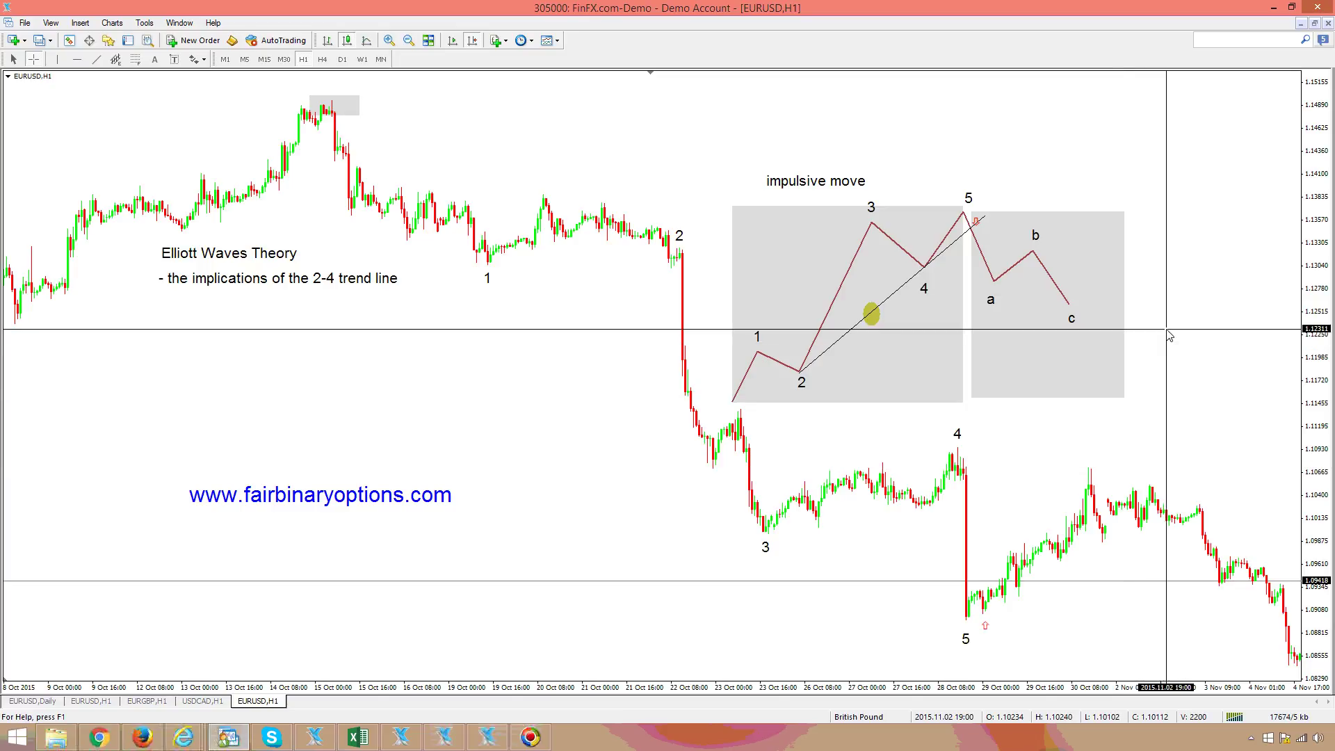
pyautogui.middleClick(1037, 399)
pyautogui.middleClick(1047, 601)
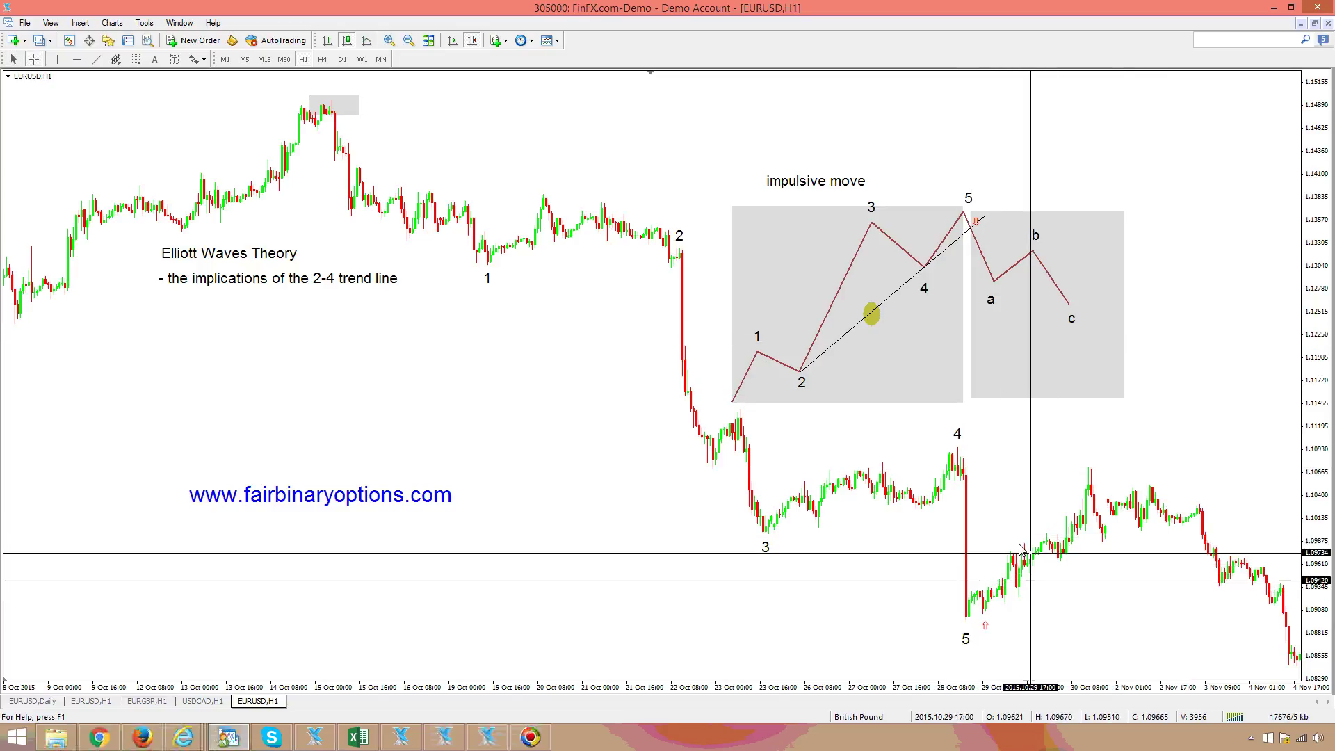
pyautogui.middleClick(1012, 570)
# Move the 2-4 trend line to start at the wave-2 top and extend through wave 4 past 30 Oct.
pyautogui.doubleClick(912, 273)
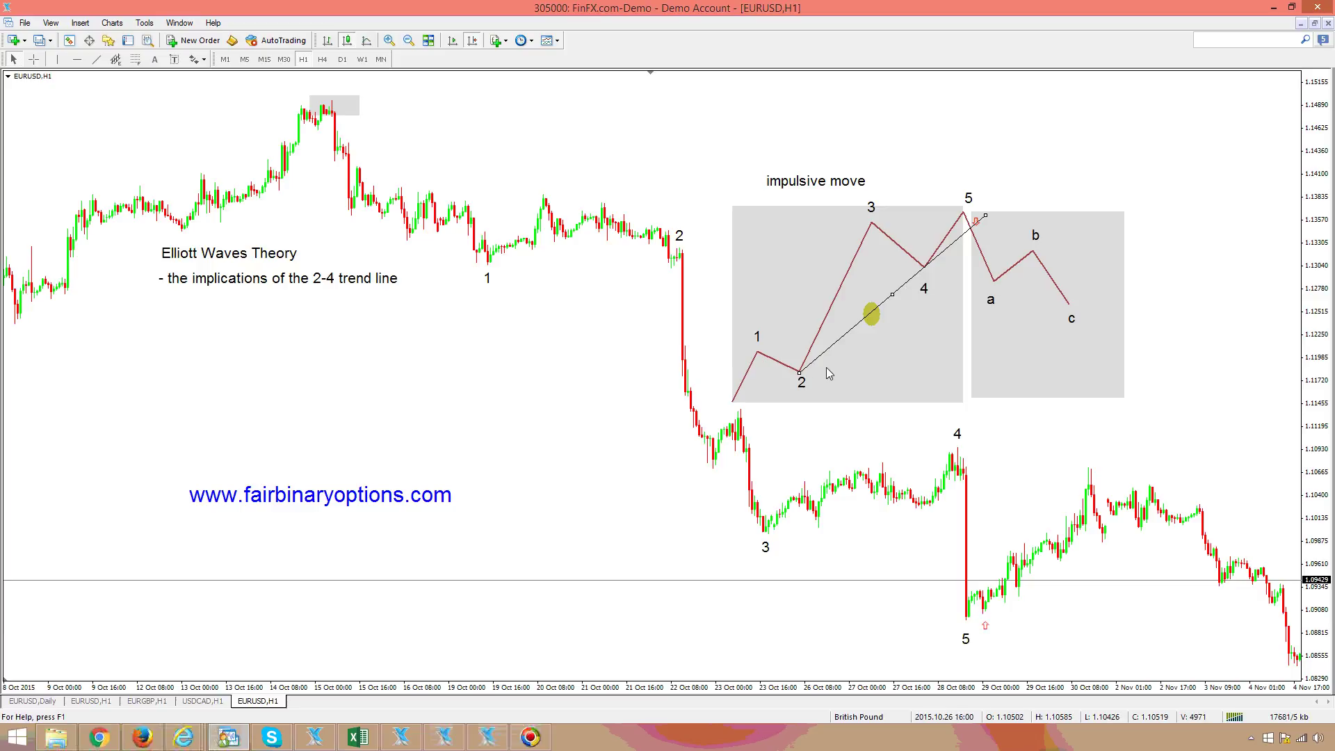
pyautogui.moveTo(800, 373); pyautogui.dragTo(679, 248)
pyautogui.moveTo(980, 218); pyautogui.dragTo(1111, 562)
# Measure the price drop from the wave-4 candle with the crosshair.
pyautogui.middleClick(1097, 593)
pyautogui.middleClick(1107, 588)
pyautogui.middleClick(1066, 565)
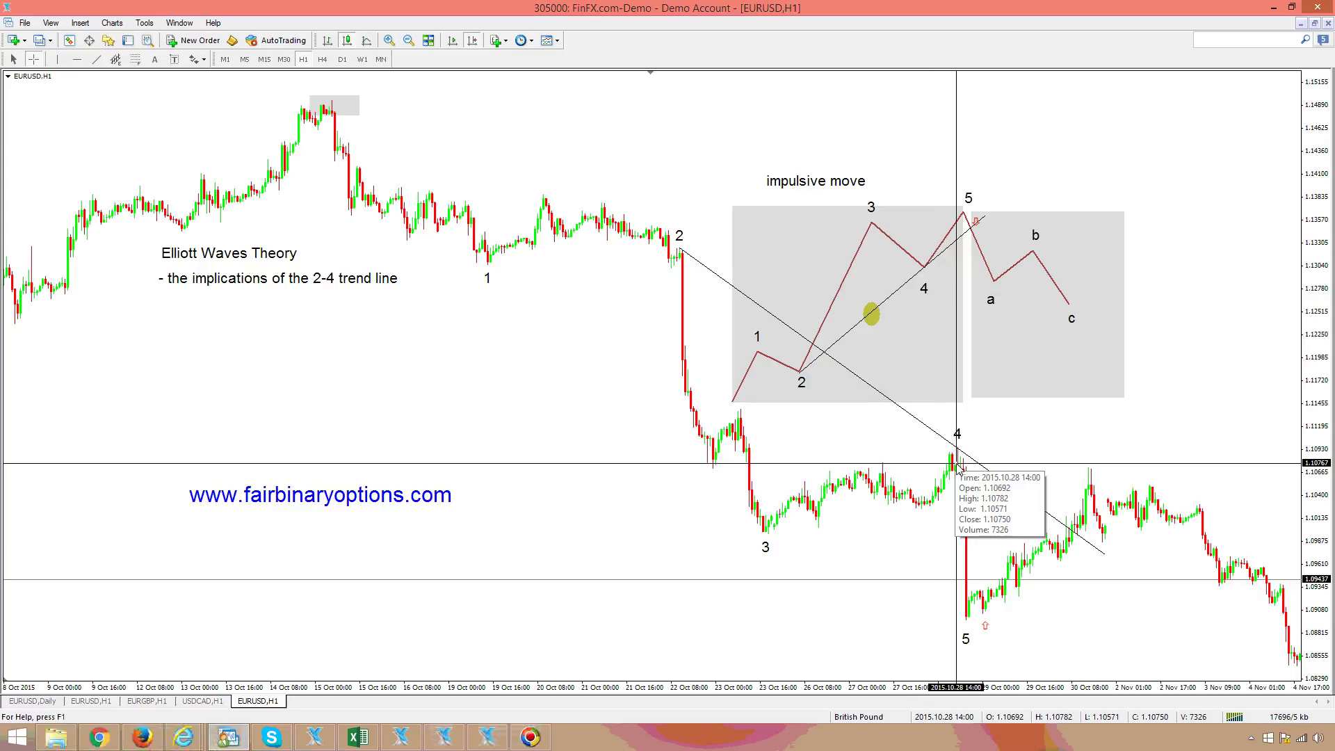
pyautogui.moveTo(957, 465); pyautogui.dragTo(966, 583)
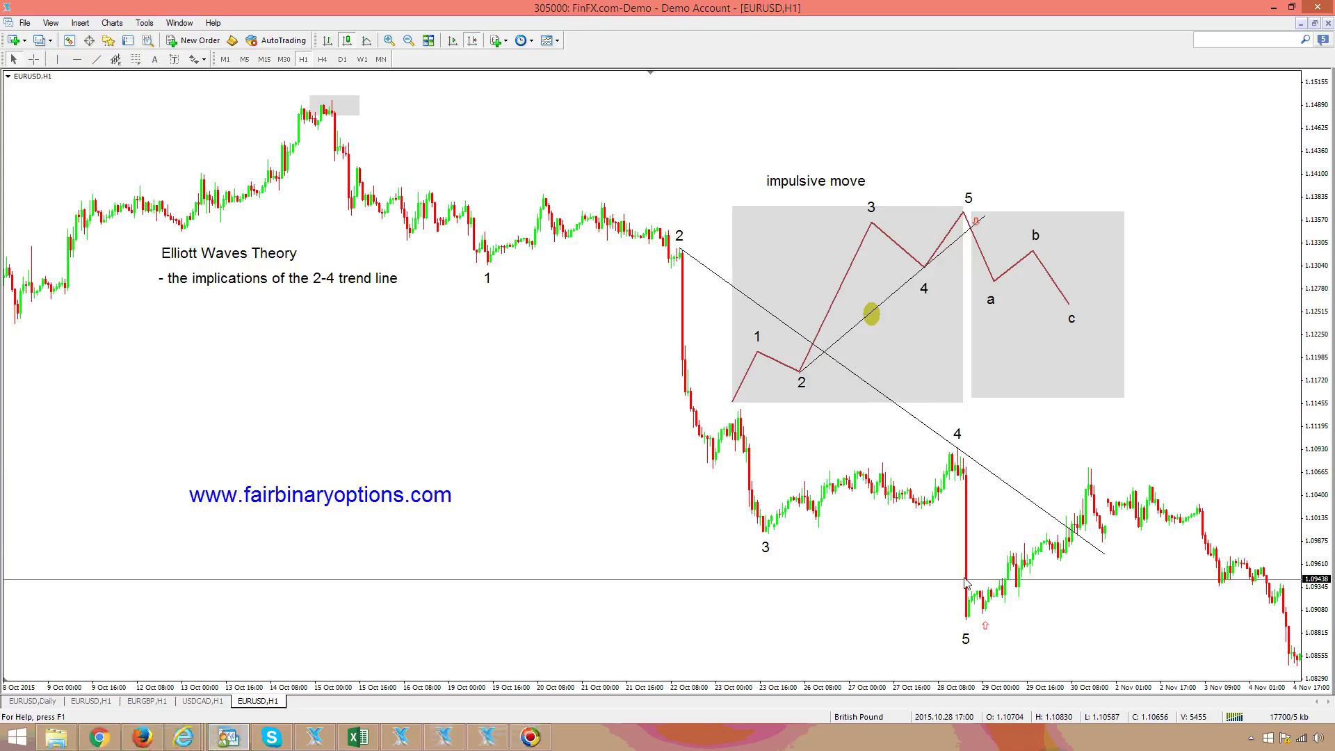
pyautogui.middleClick(1063, 571)
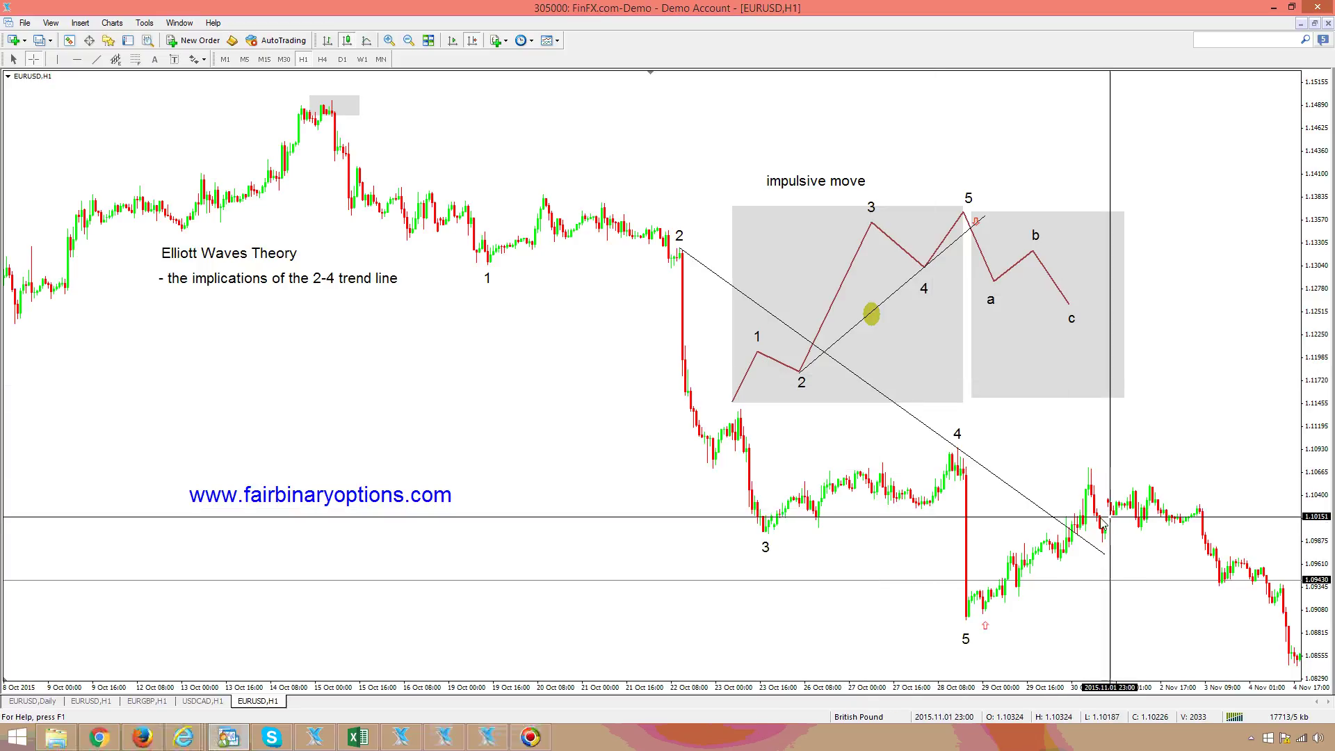
pyautogui.click(791, 260)
# Delete the yellow circle in the diagram, then restore it with undo.
pyautogui.doubleClick(876, 319)
pyautogui.press('Delete')
pyautogui.hotkey('ctrl', 'z')
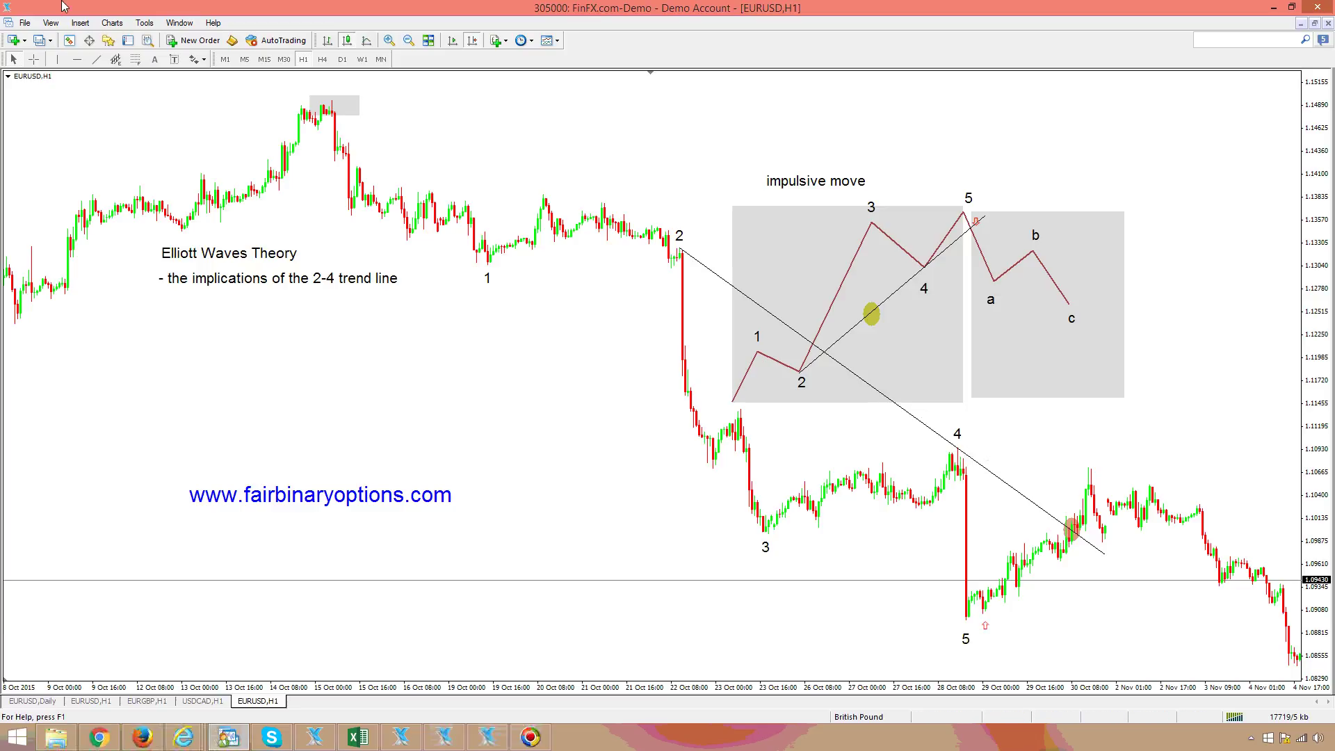
# Place a red down-arrow above the breakout through the 2-4 trend line.
pyautogui.click(198, 61)
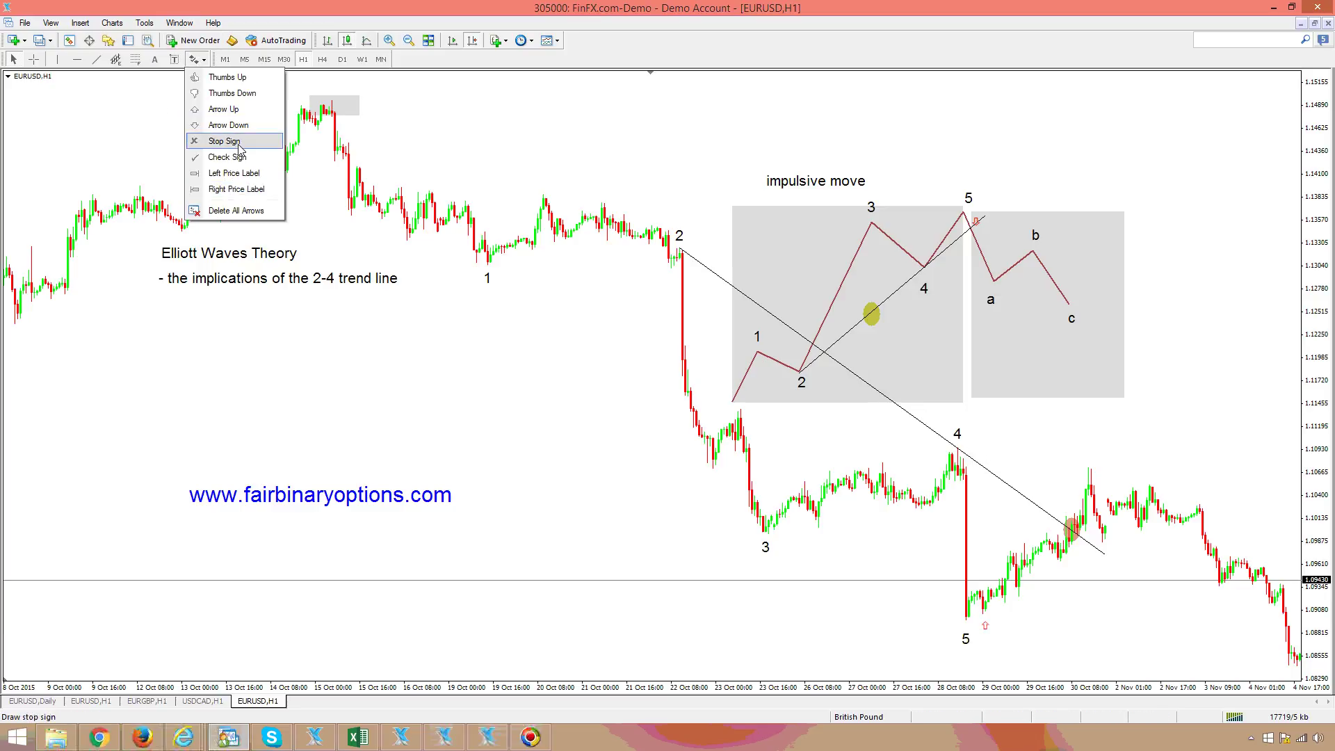
pyautogui.click(223, 124)
pyautogui.click(1058, 513)
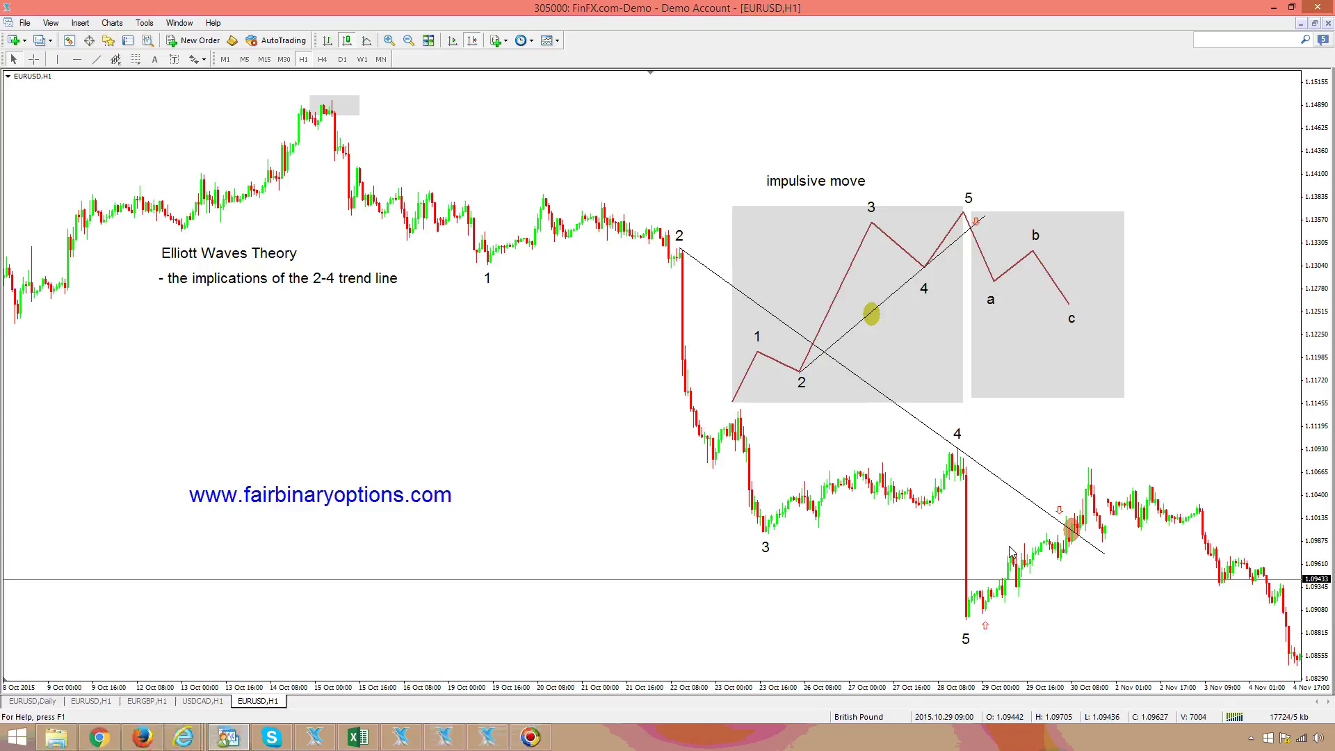
# Scroll the chart to show the November price action and inspect it with the crosshair.
pyautogui.moveTo(1175, 539); pyautogui.dragTo(721, 453)
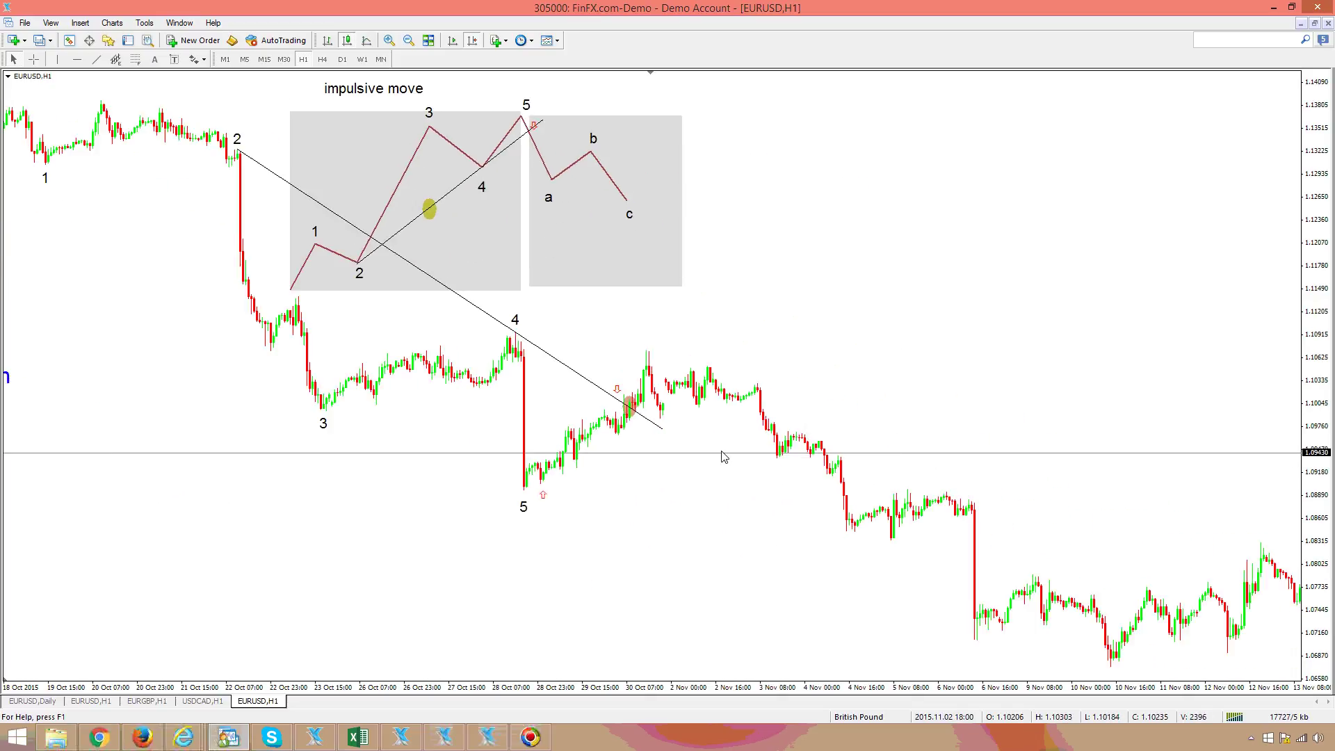
pyautogui.middleClick(591, 522)
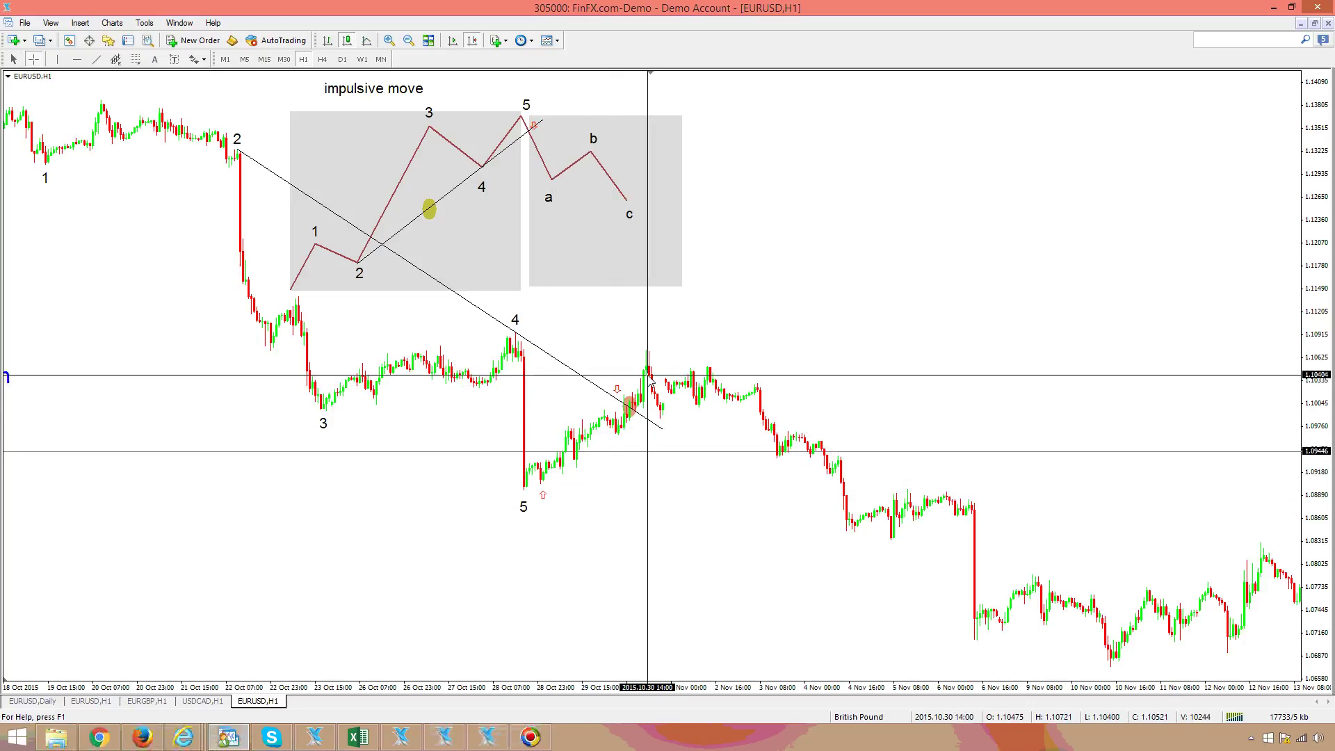
pyautogui.middleClick(730, 352)
# Draw two converging trend lines forming a triangle around the consolidation, then pick the down-arrow marker.
pyautogui.click(97, 59)
pyautogui.moveTo(657, 417); pyautogui.dragTo(786, 393)
pyautogui.moveTo(657, 418); pyautogui.dragTo(647, 351)
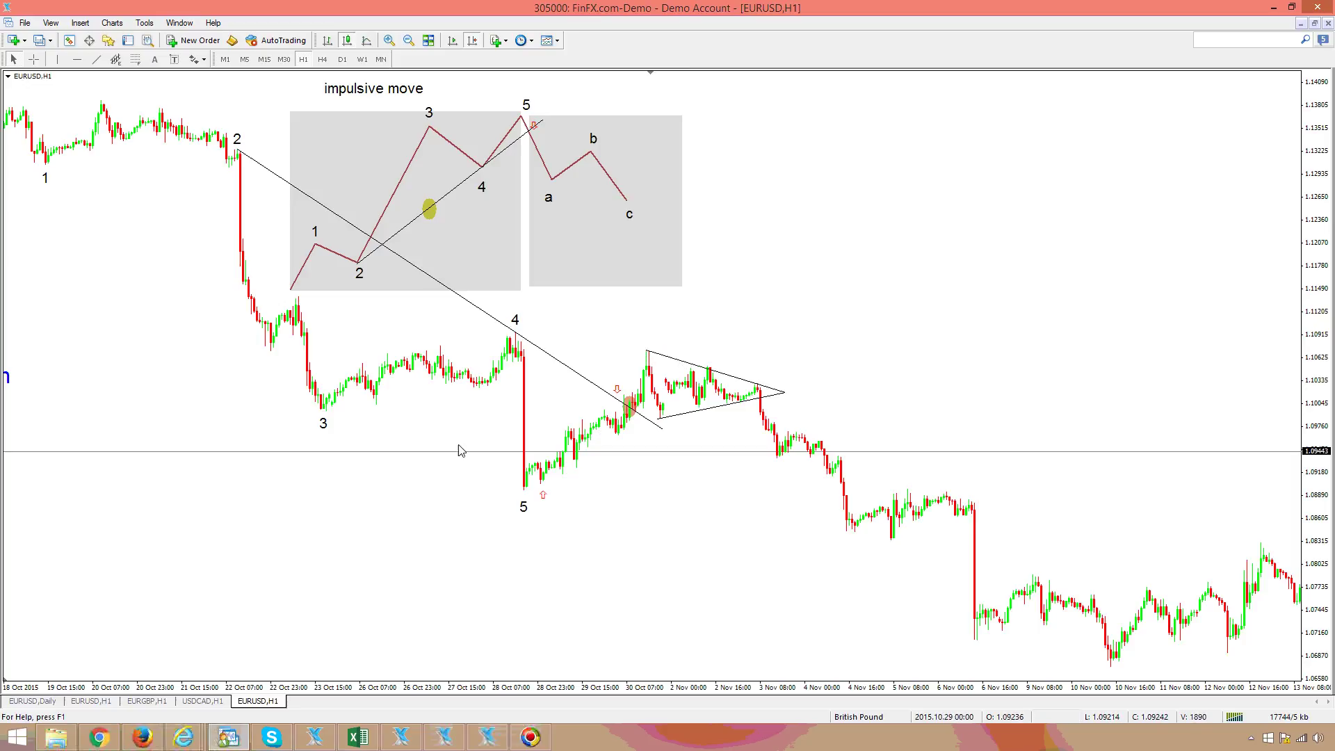
pyautogui.click(198, 59)
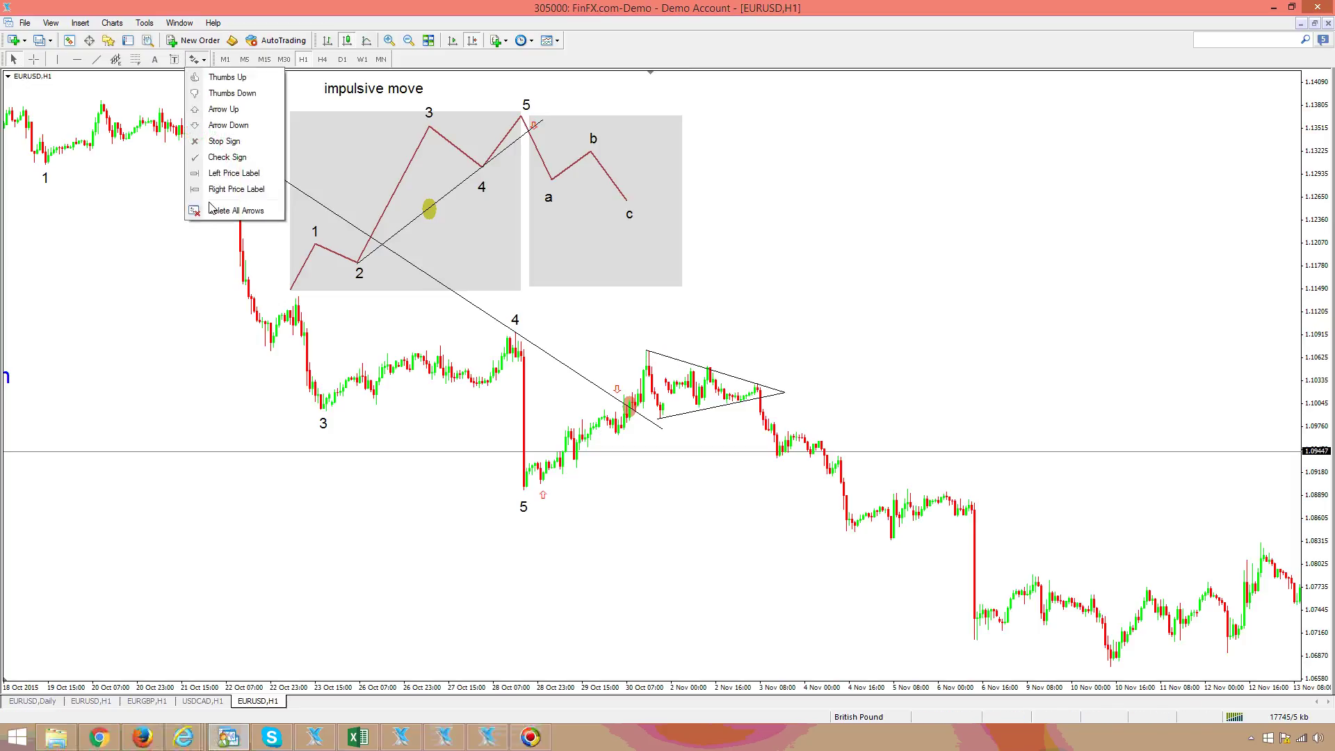
pyautogui.click(228, 125)
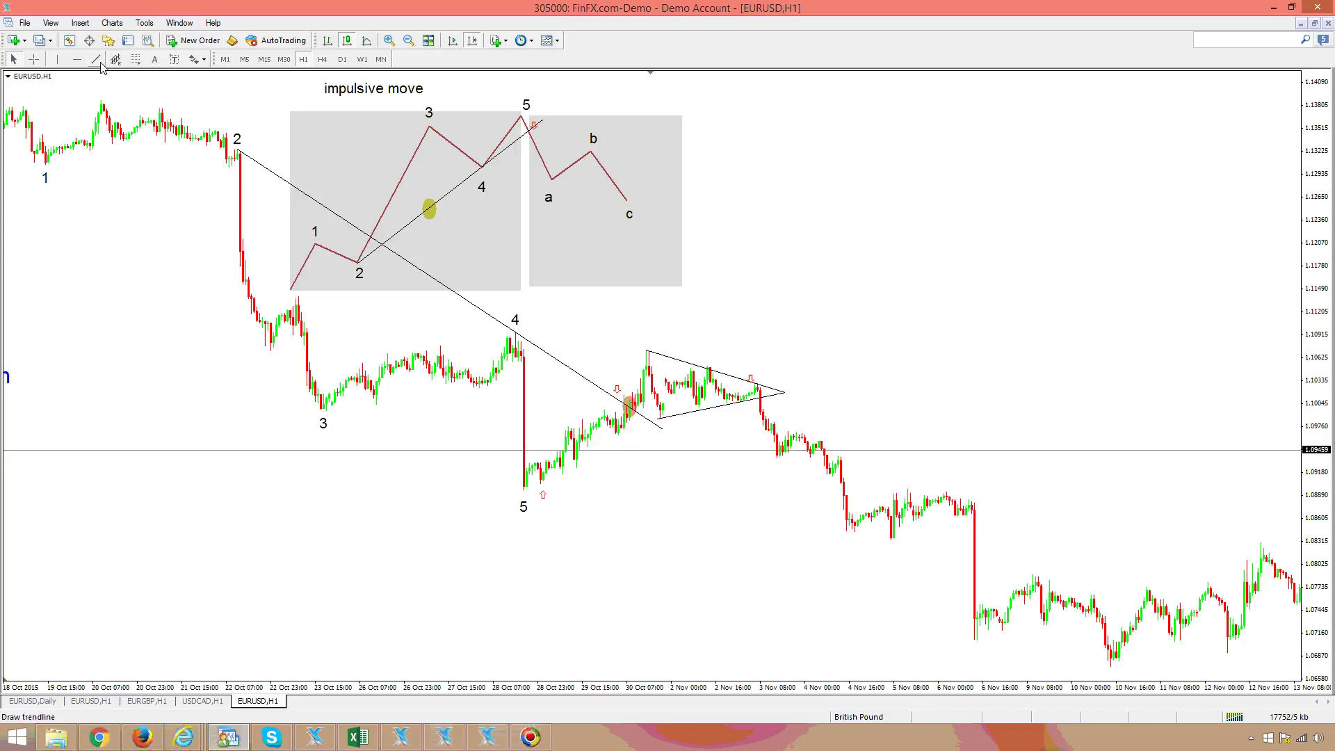
# Draw a horizontal support line from the wave-5 low to early November, then check bars with the crosshair.
pyautogui.moveTo(527, 491); pyautogui.dragTo(871, 493)
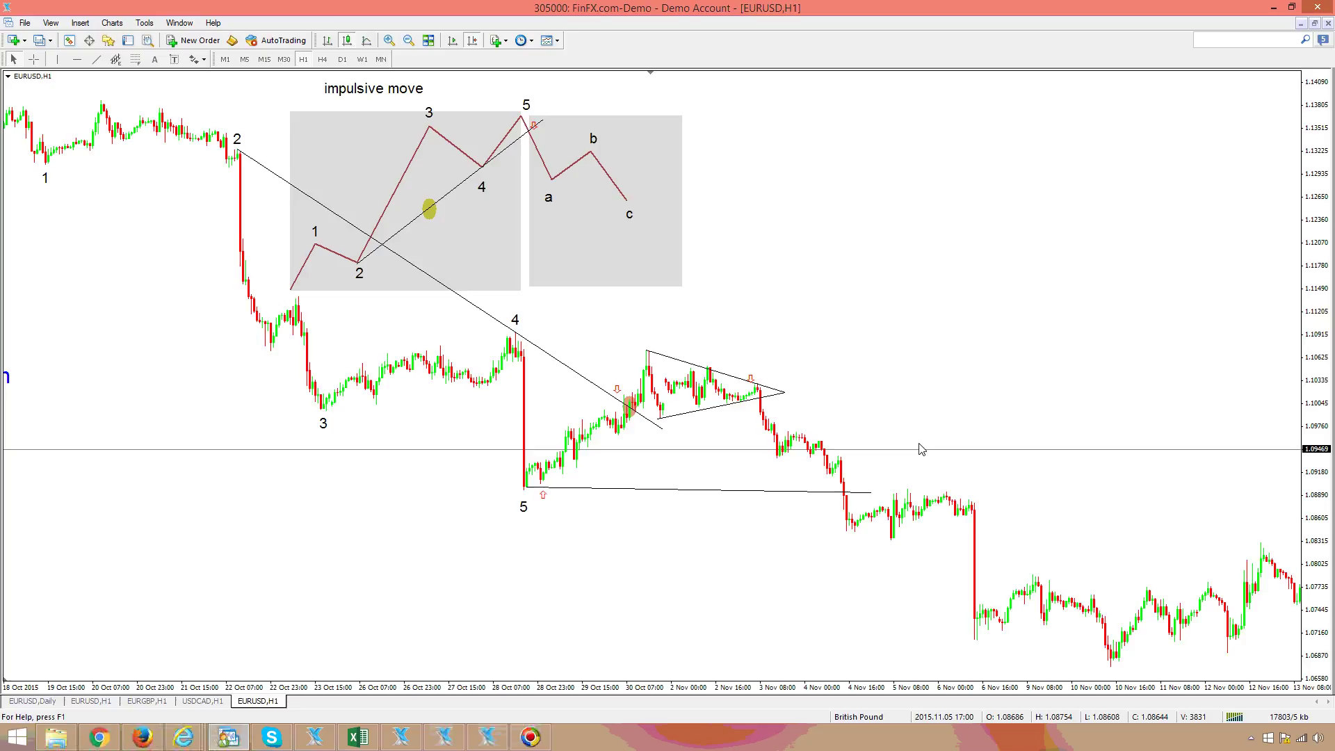
pyautogui.middleClick(591, 353)
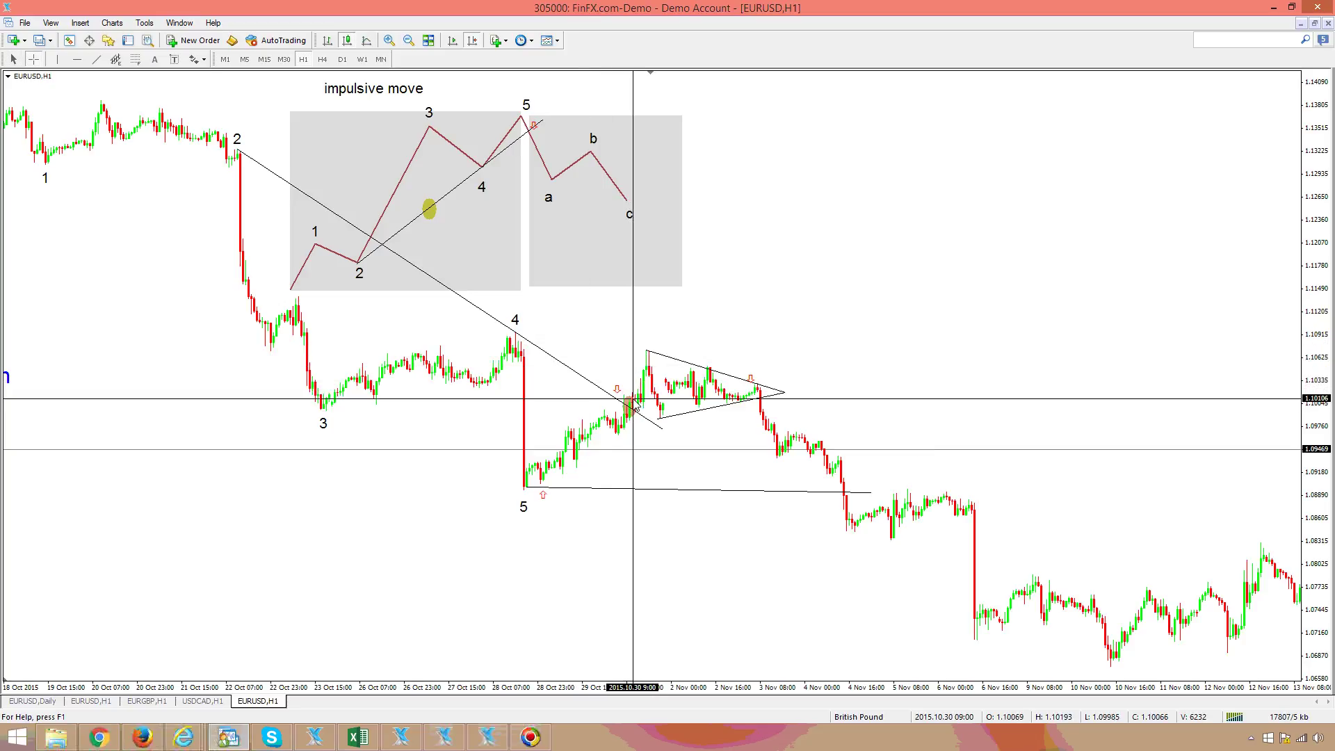
pyautogui.moveTo(631, 402)
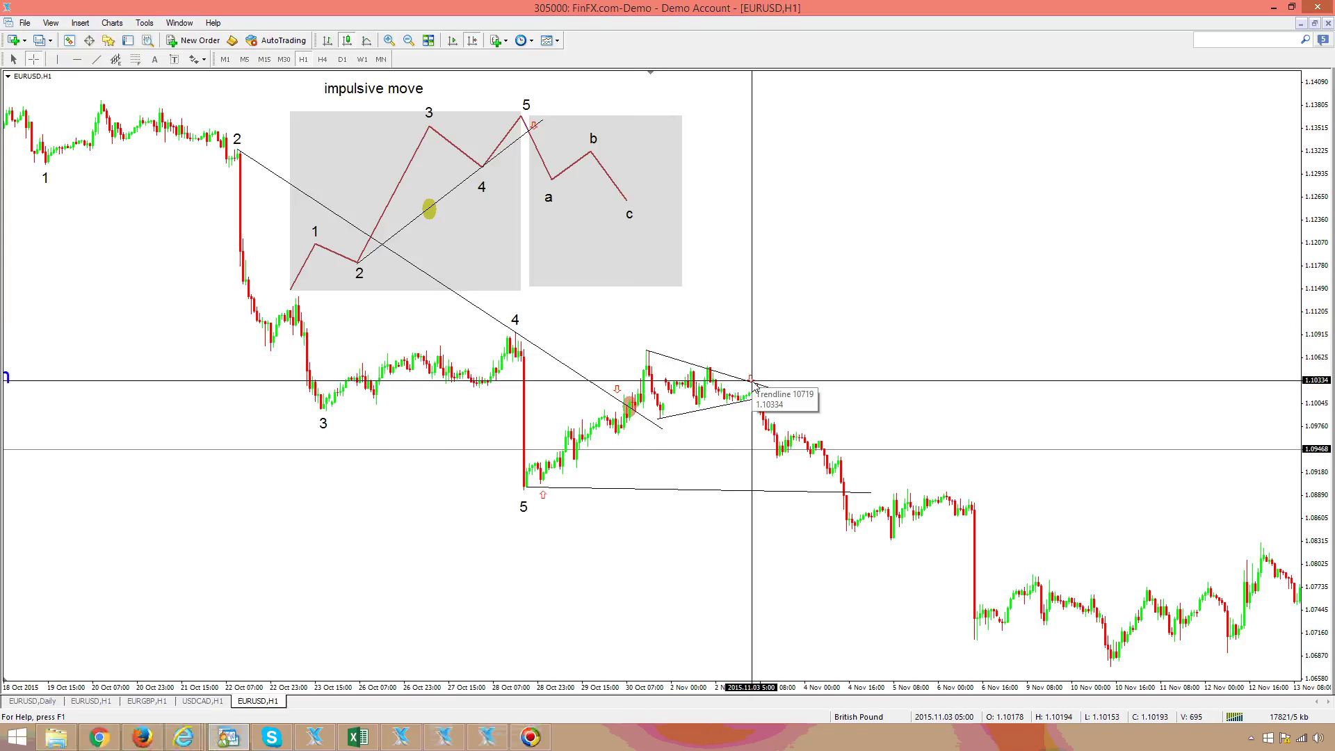
pyautogui.middleClick(838, 394)
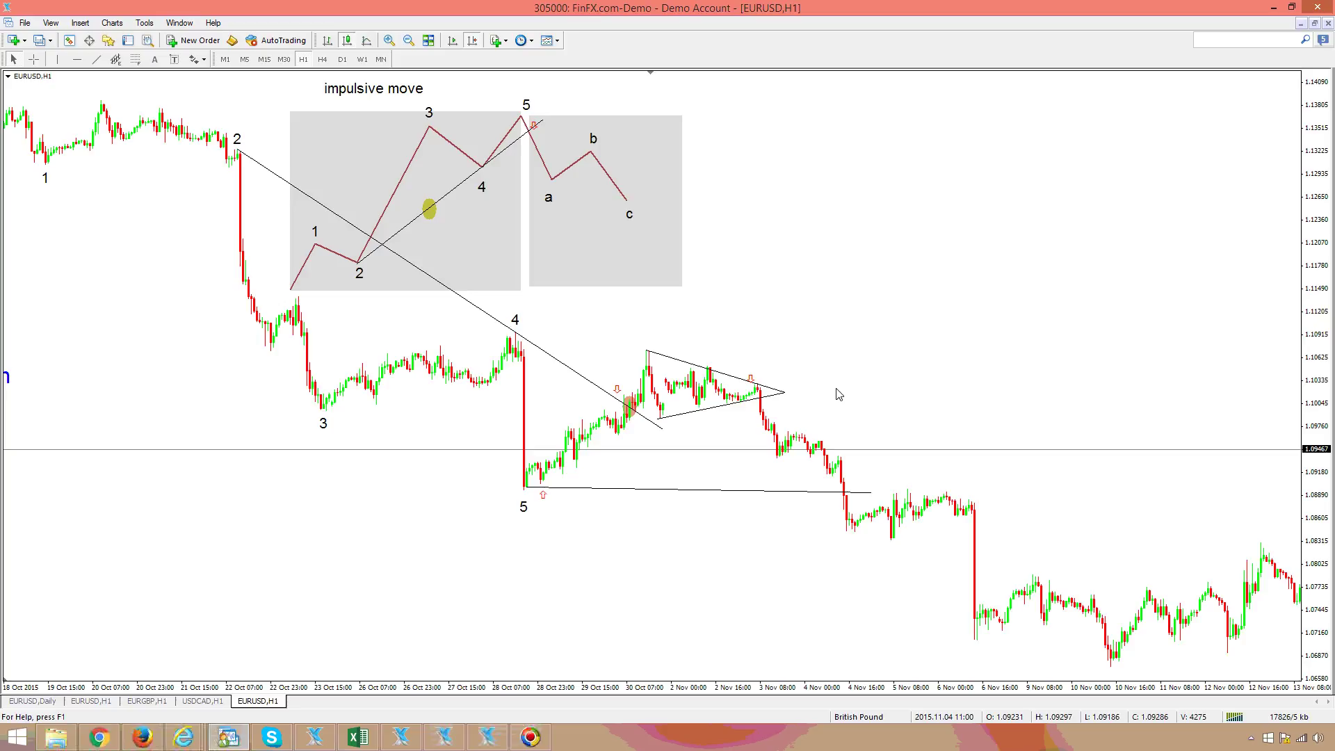